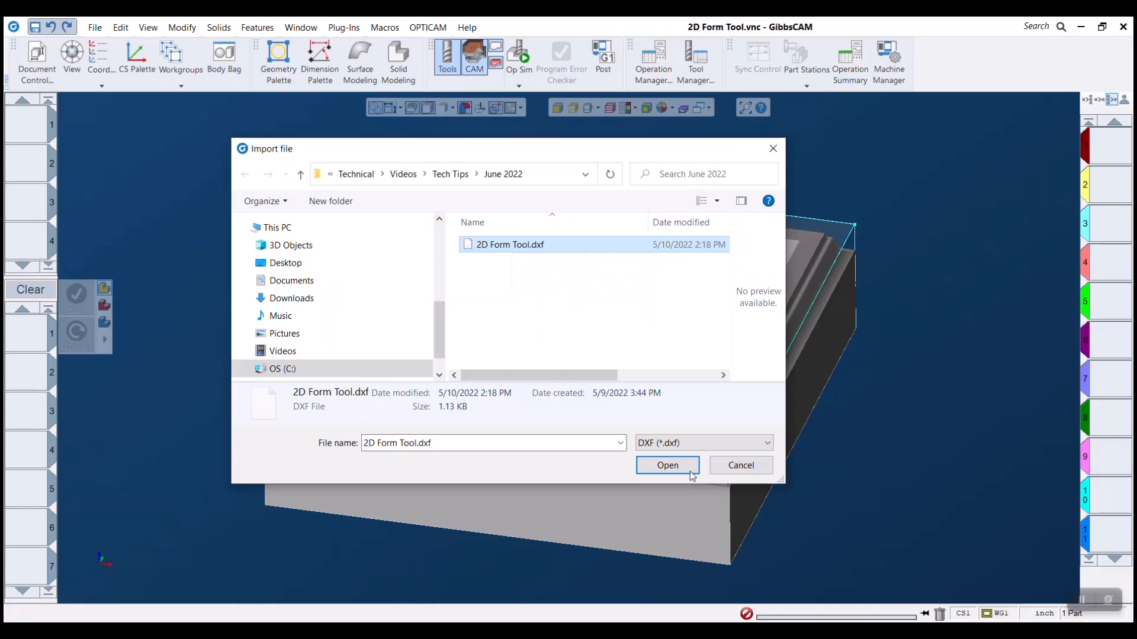
Step: Import 2D Form Tool.dxf into the part and make the imported DXF layer's workgroup active
left_click(667, 465)
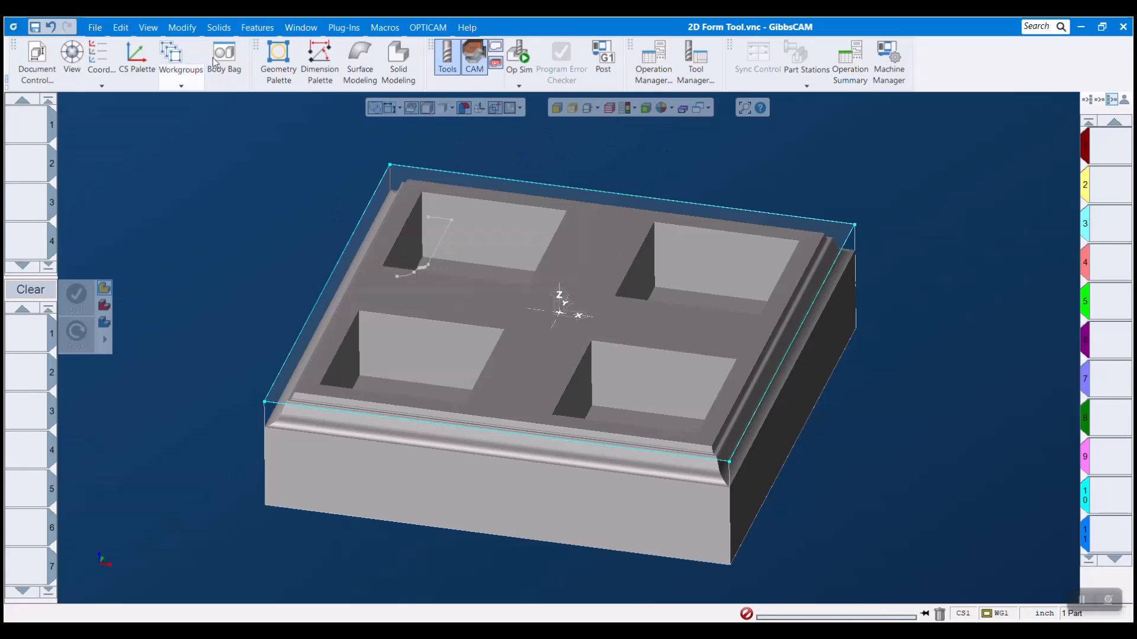
left_click(172, 58)
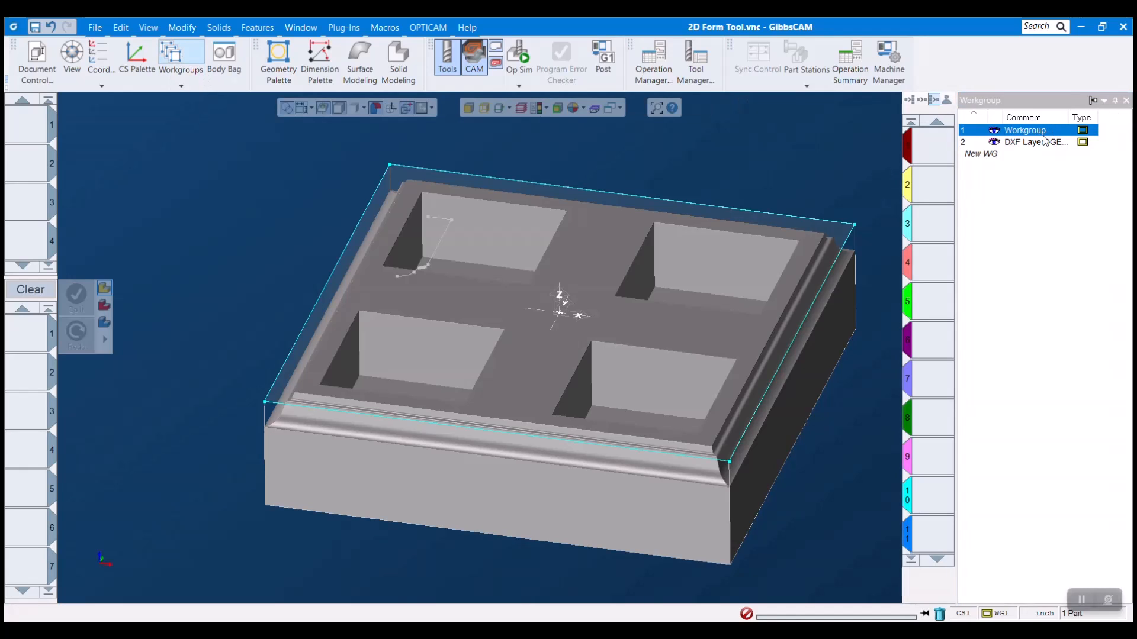
left_click(1045, 143)
left_click_drag(1066, 113, 1079, 114)
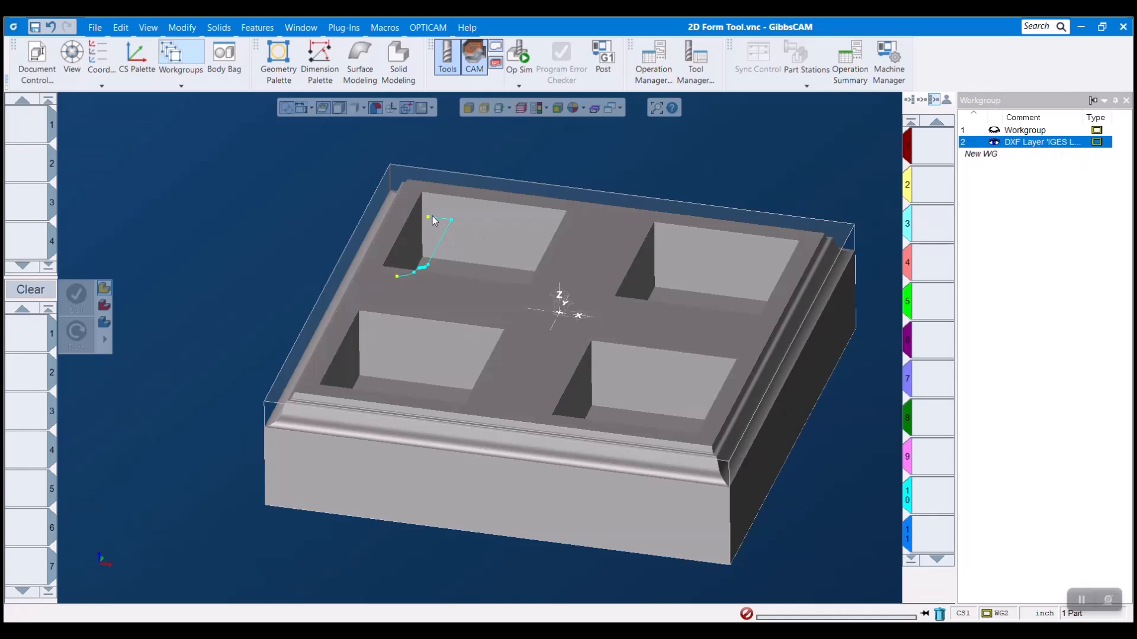
Step: Move the whole imported form profile with Absolute Translate, from its lower end point to X 0, Y 0, Z 0
double_click(429, 267)
left_click(397, 283)
left_click(398, 280)
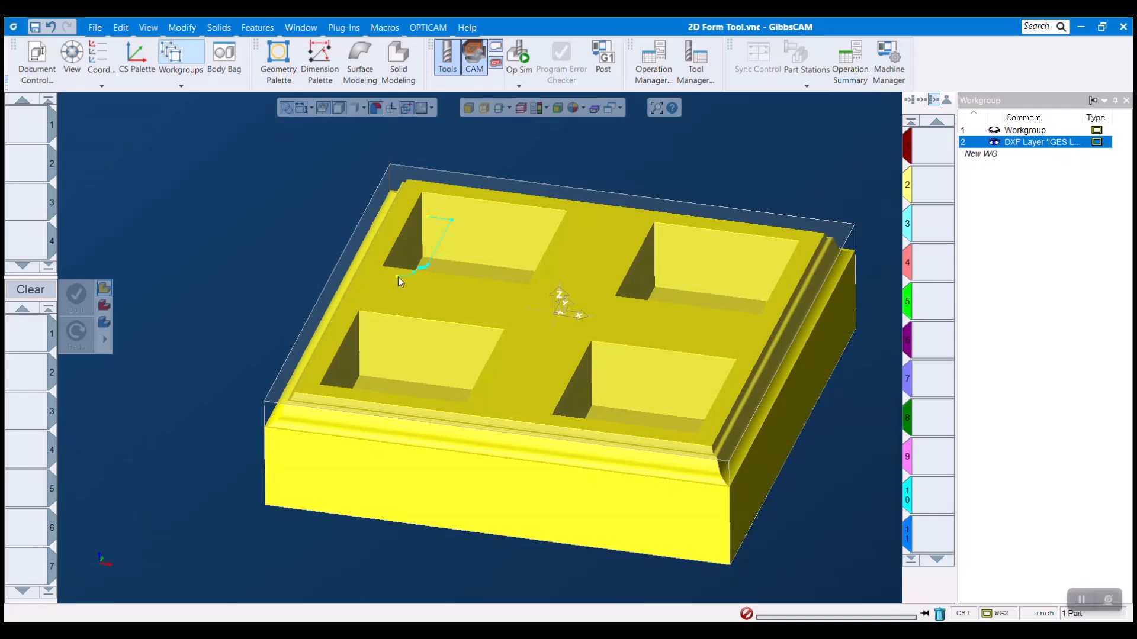
left_click(397, 276)
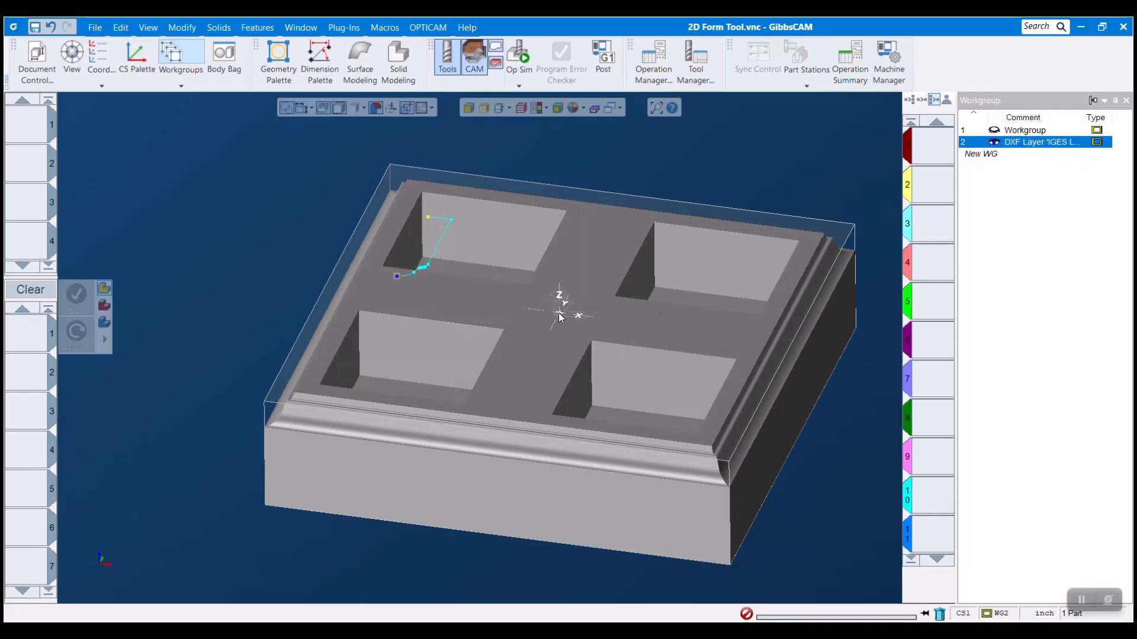
left_click(594, 158)
left_click(190, 28)
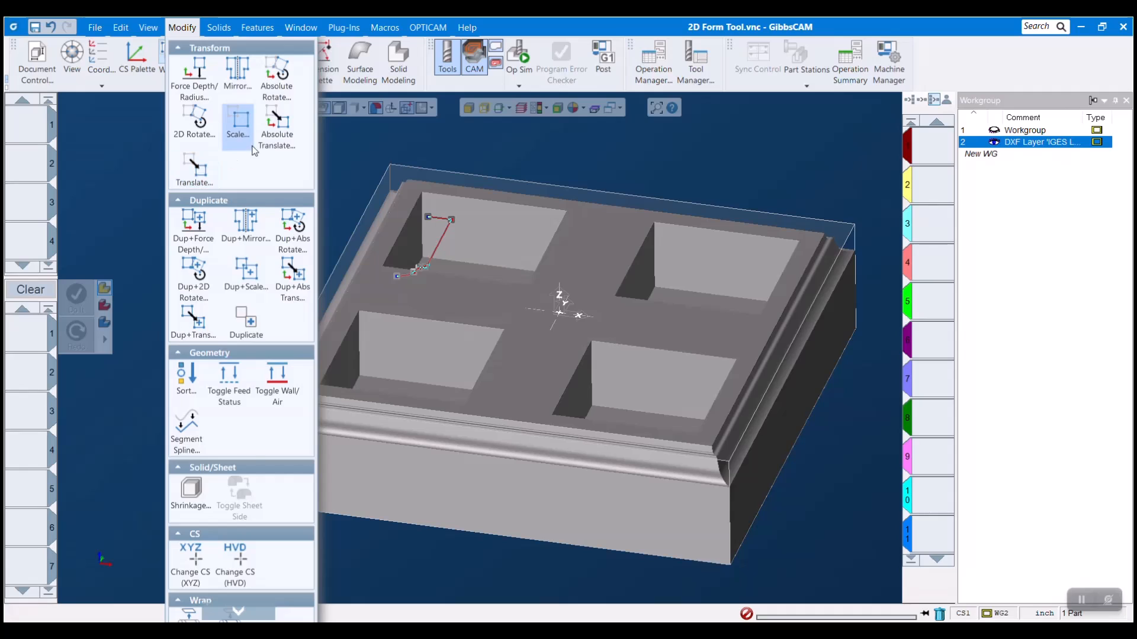
left_click(289, 133)
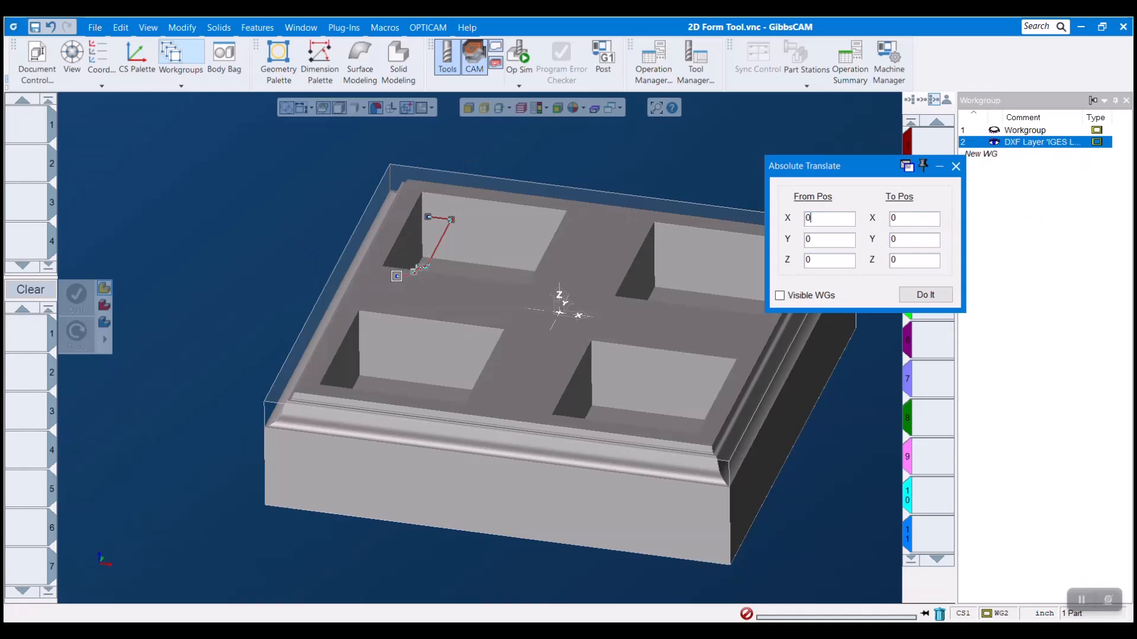
left_click(397, 276)
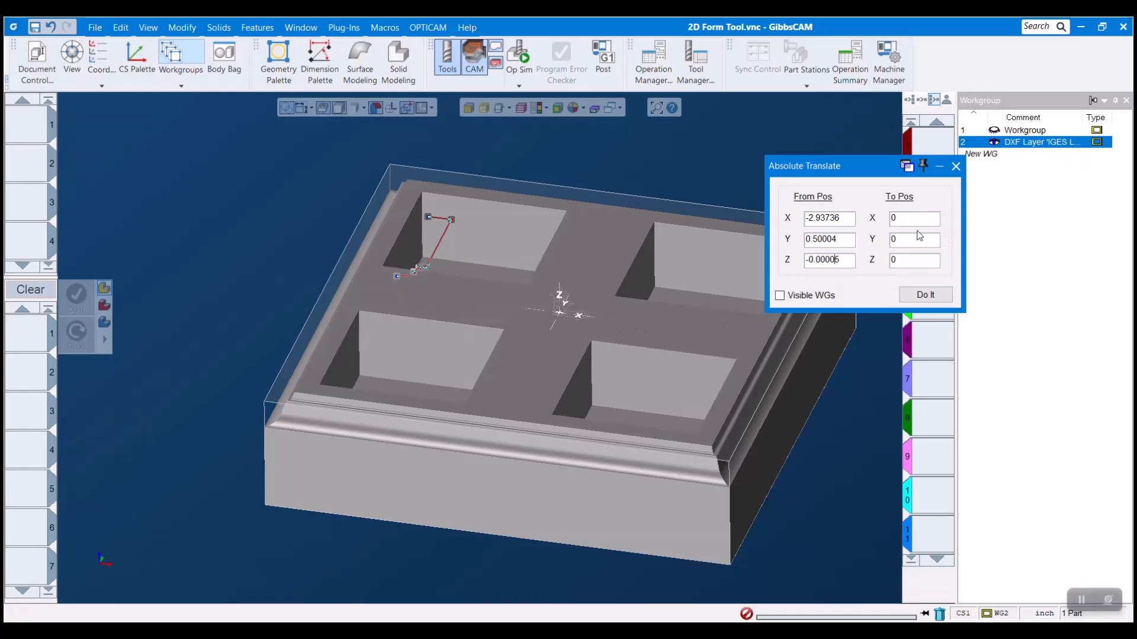
double_click(911, 244)
double_click(907, 263)
left_click(927, 295)
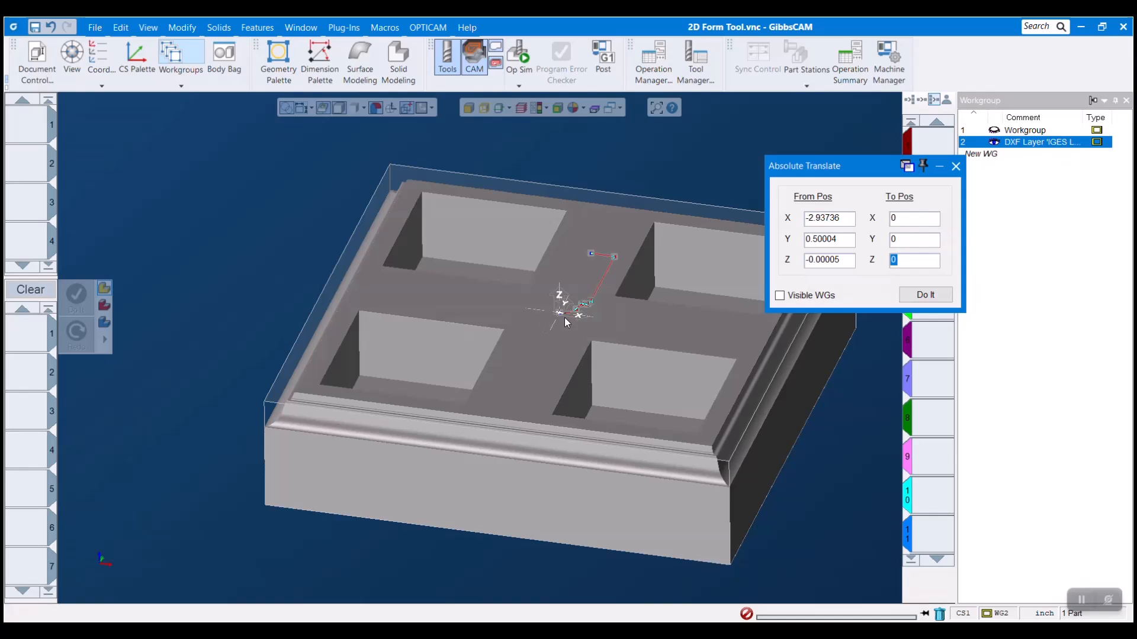
left_click(955, 166)
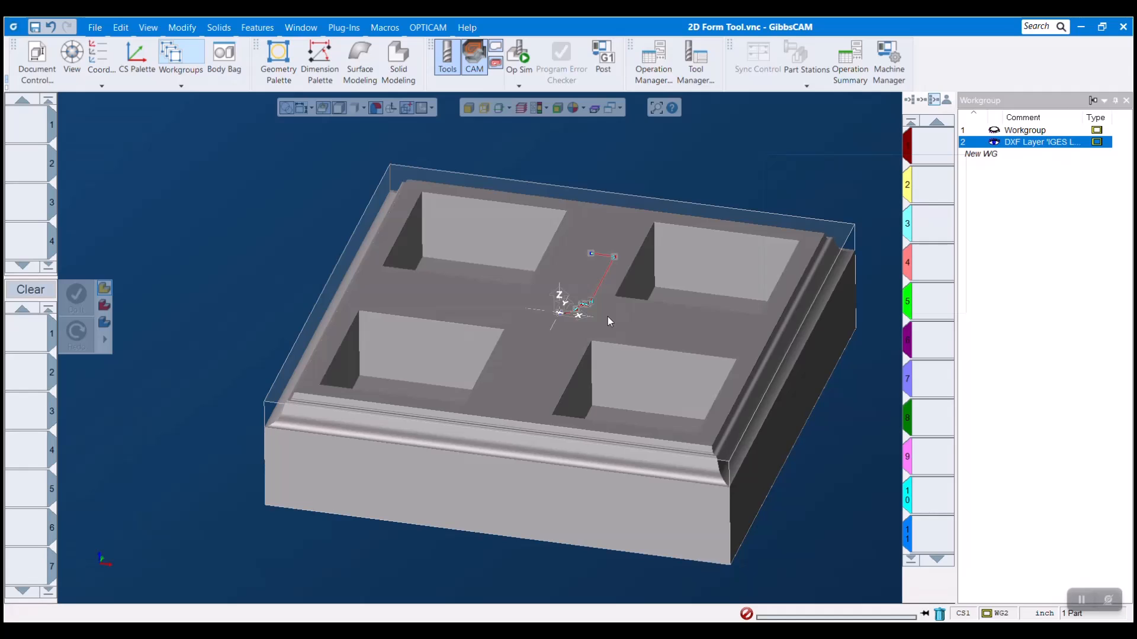
Step: Create milling tool 1 as a 2D form tool from the selected profile and give it drill holder 4/20
double_click(23, 124)
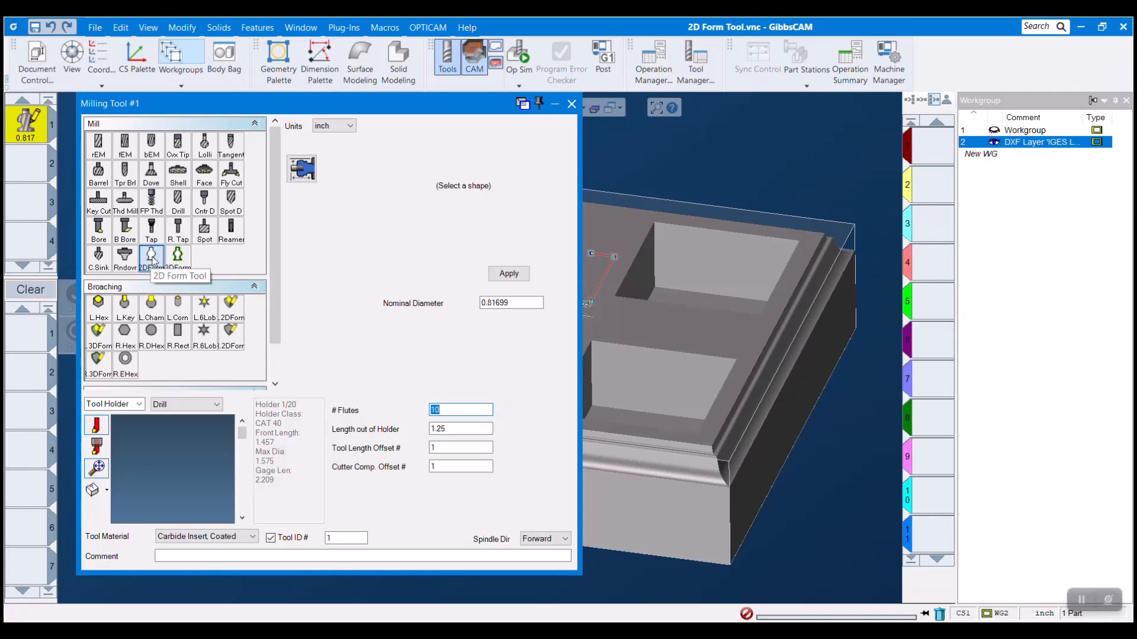
left_click(510, 277)
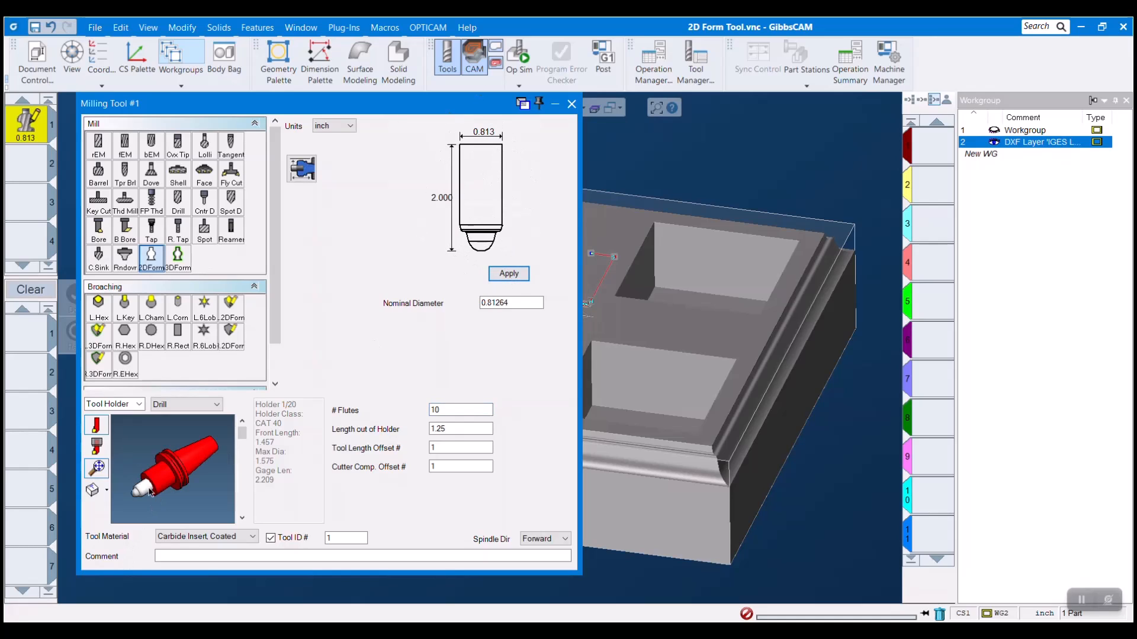
left_click(242, 518)
left_click(242, 518)
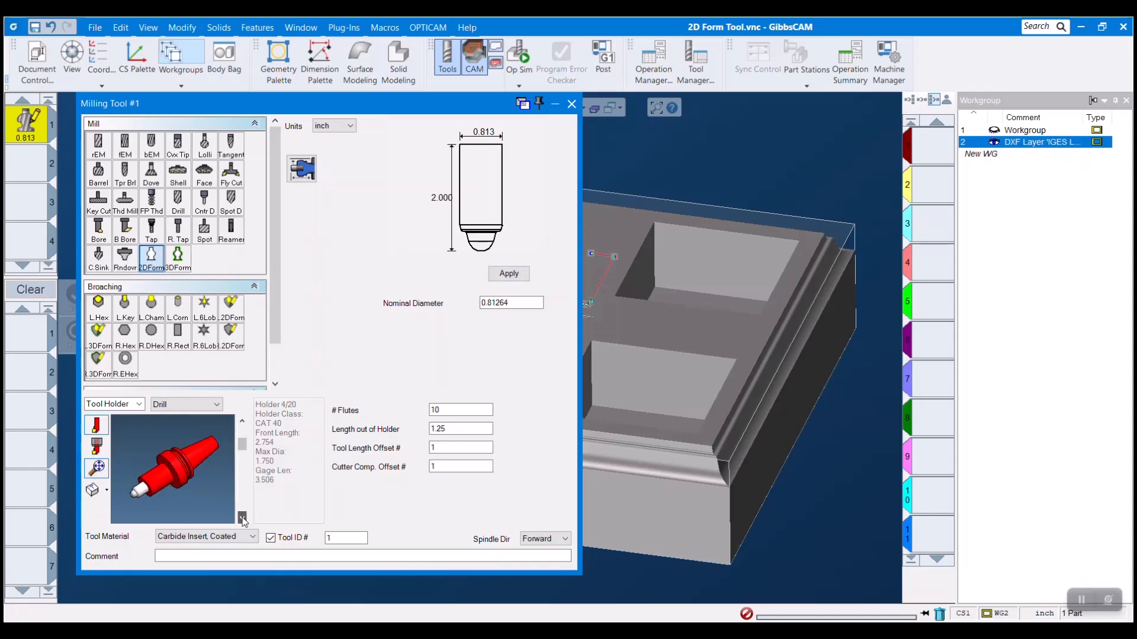
left_click(242, 518)
left_click(457, 431)
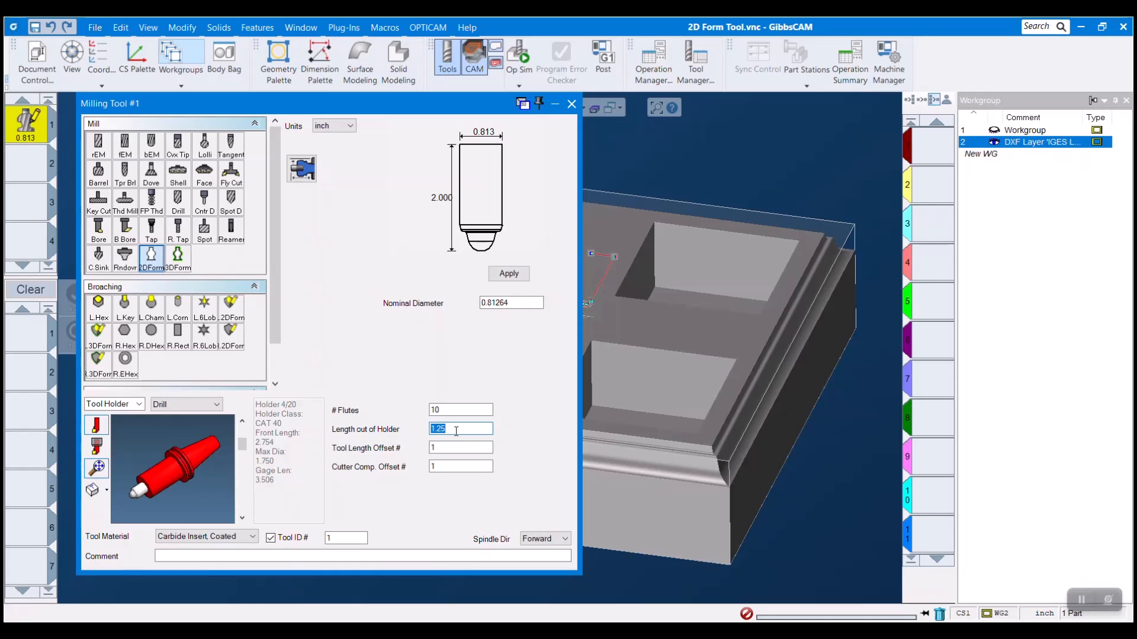
left_click(571, 104)
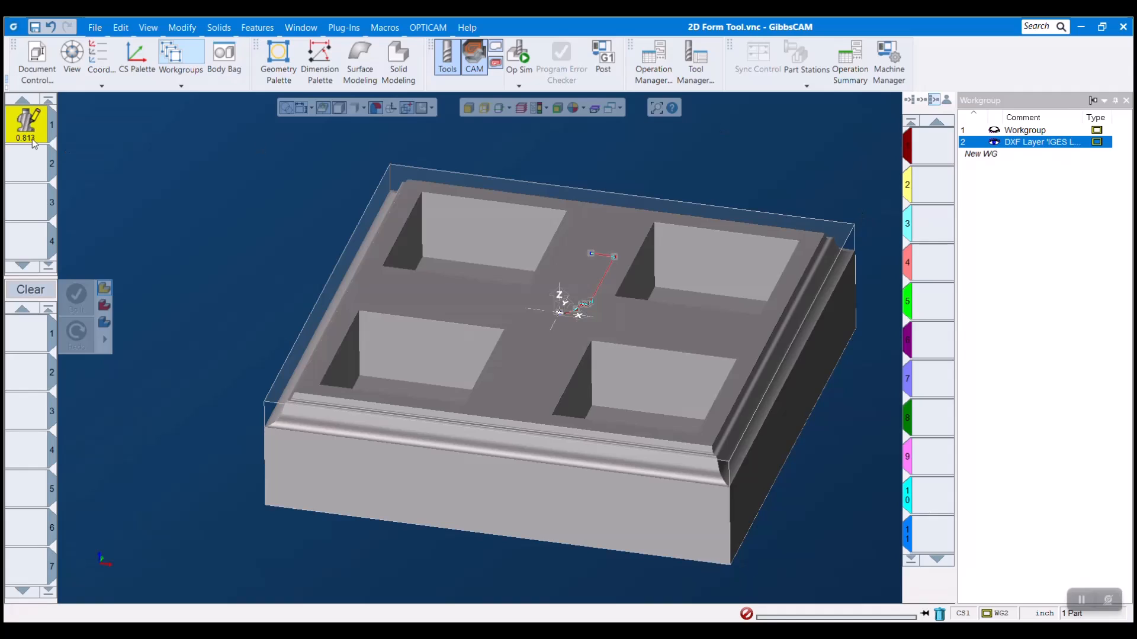
Step: Deselect the profile, make workgroup 1 with the part outline active, and close the workgroup list
left_click(134, 171)
left_click(1033, 130)
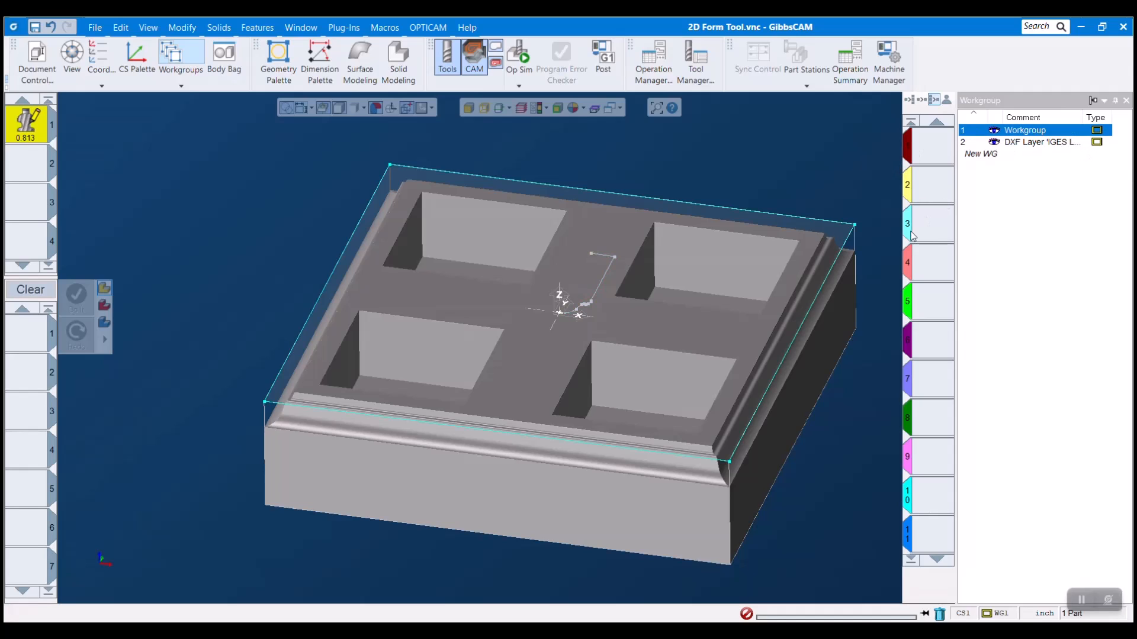
left_click(1125, 100)
Step: Set up a Contour process with the form tool on the part's outer boundary, extending its start and end points past the back right corner
left_click_drag(24, 131, 25, 338)
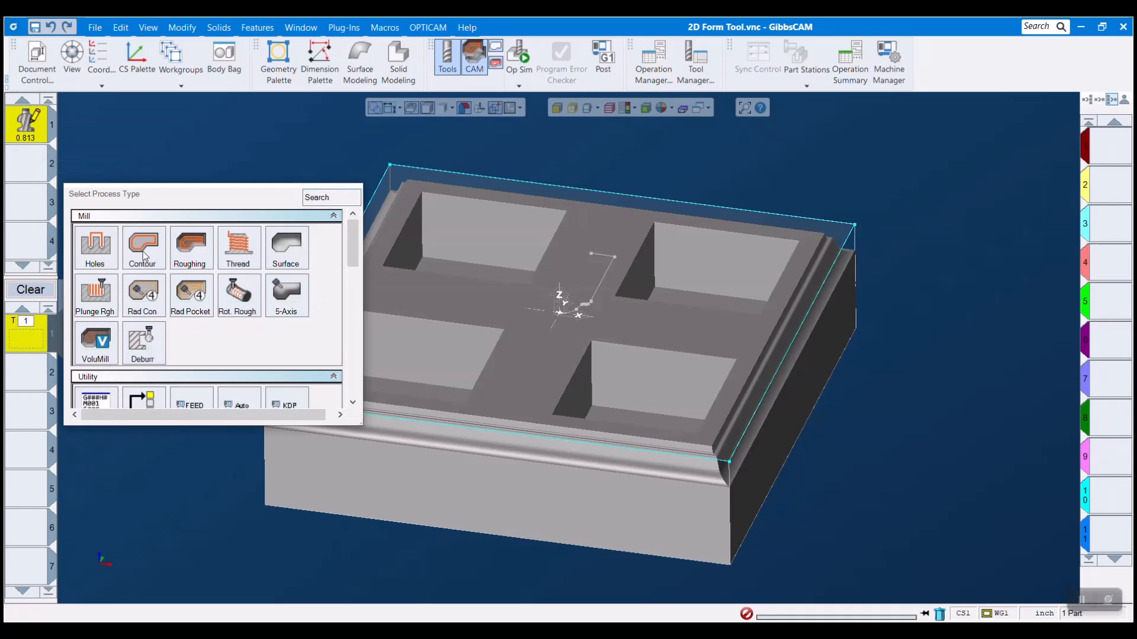
double_click(143, 252)
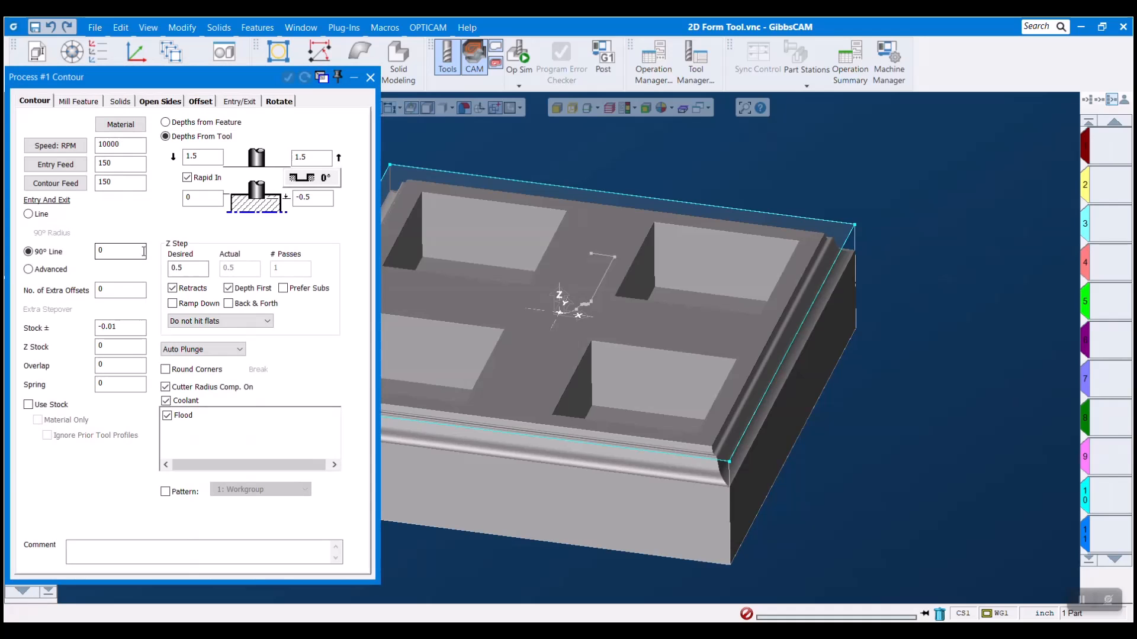
left_click(810, 308)
mouse_move(802, 310)
left_mouse_down()
mouse_move(786, 216)
mouse_move(966, 236)
left_mouse_up()
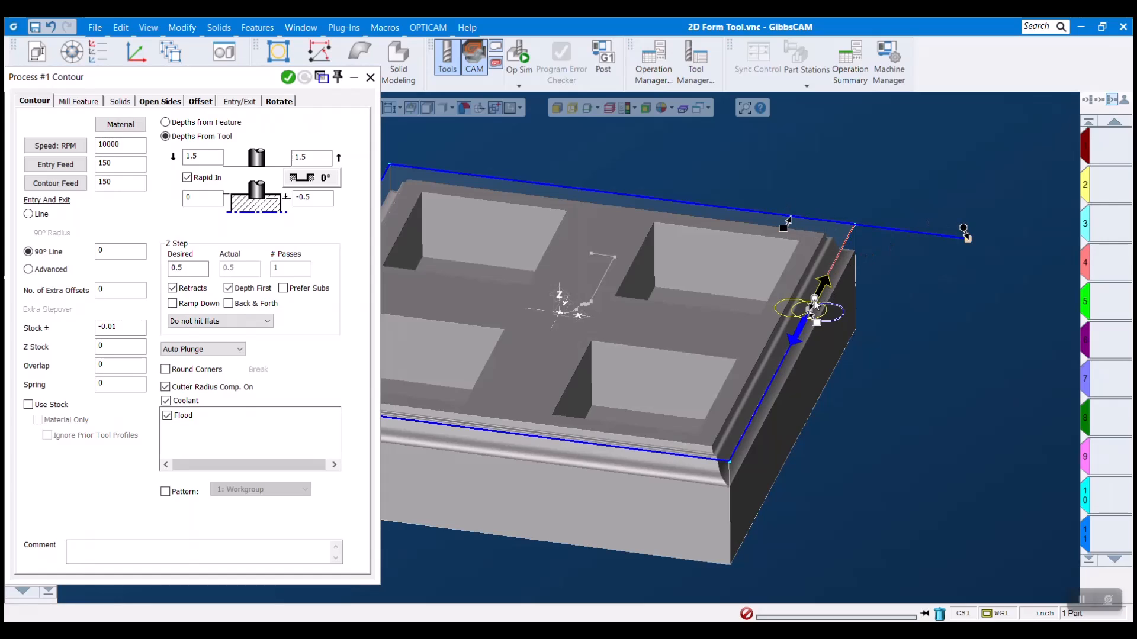
left_click_drag(813, 300, 900, 136)
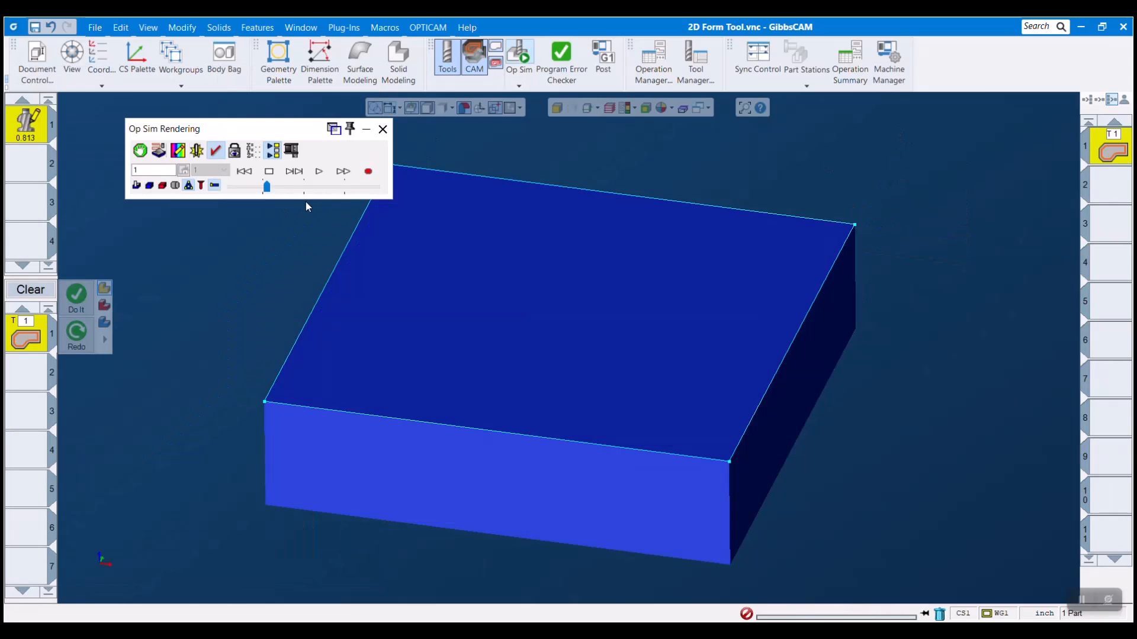
Step: Run the Op Sim rendering of the form tool contour and of the machining in 2D Form Tool_completed.vnc
left_click(191, 185)
left_click(318, 169)
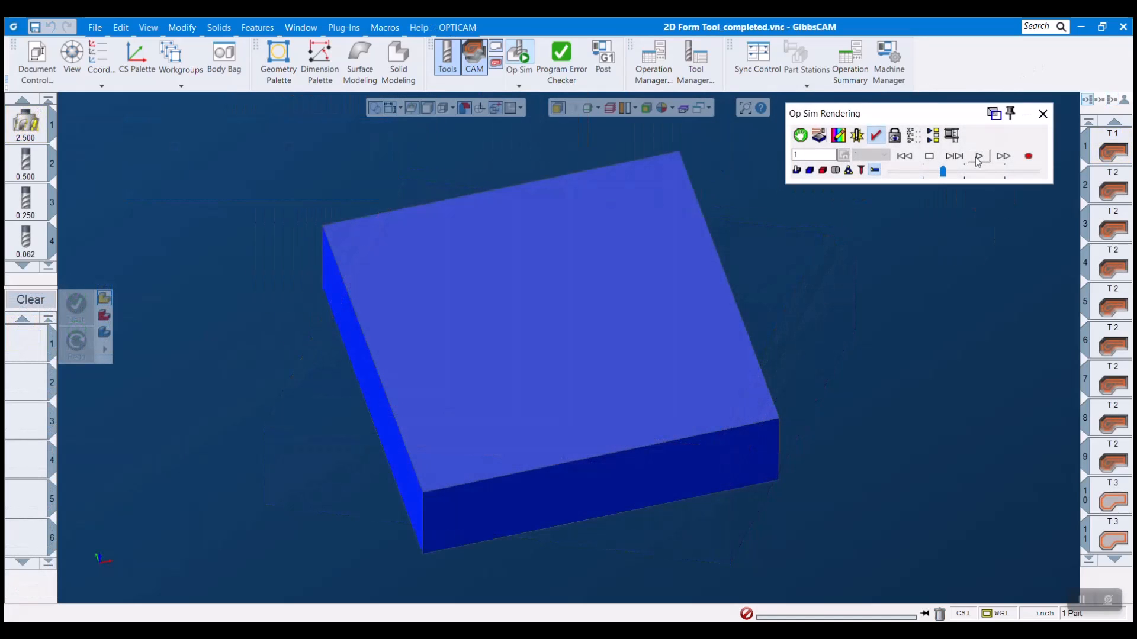
left_click(979, 157)
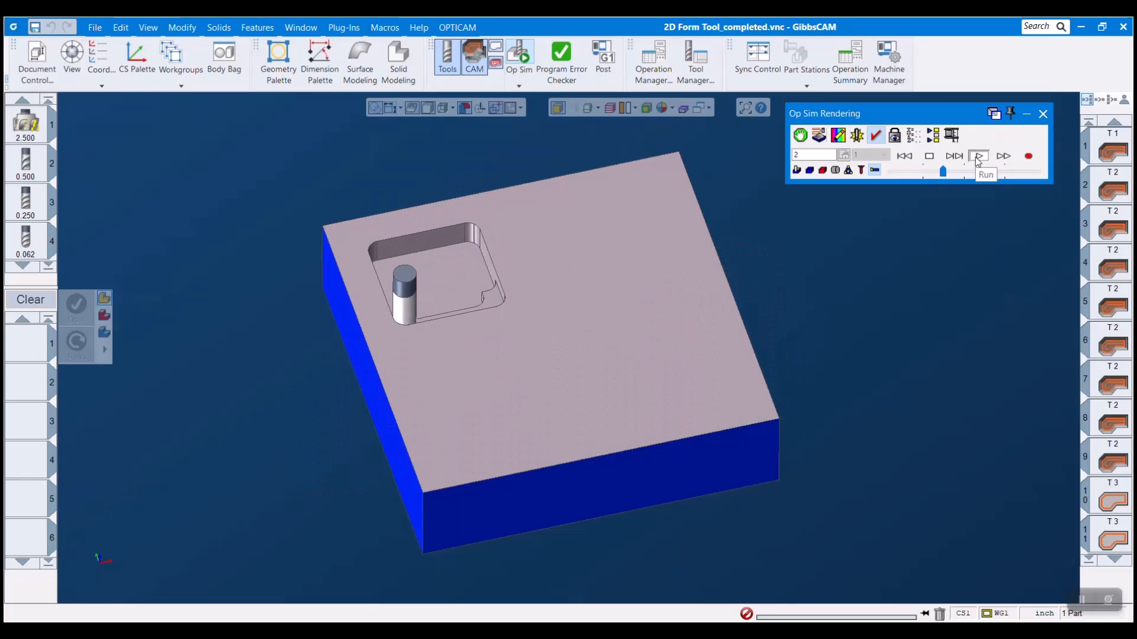